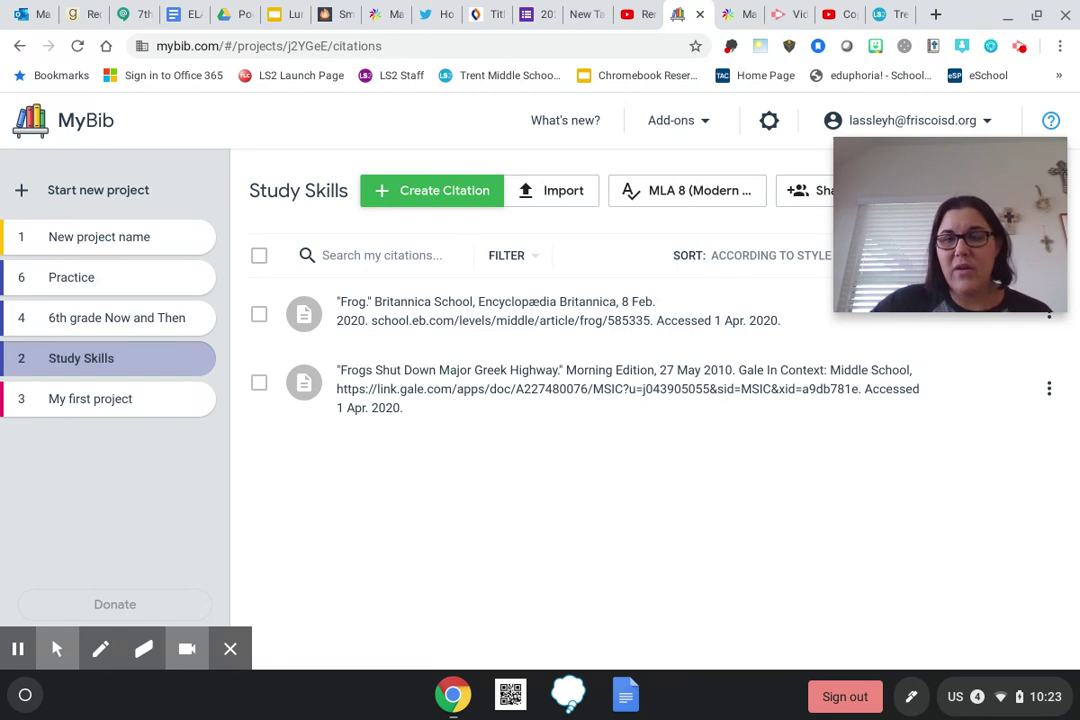
pyautogui.click(427, 193)
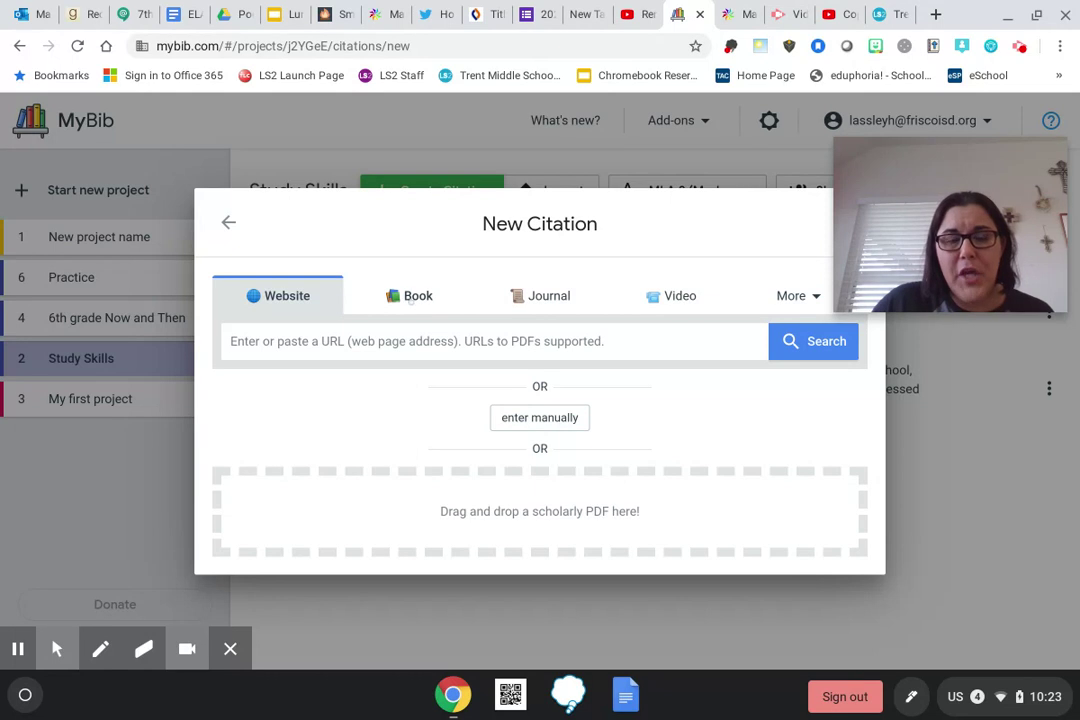
pyautogui.click(408, 296)
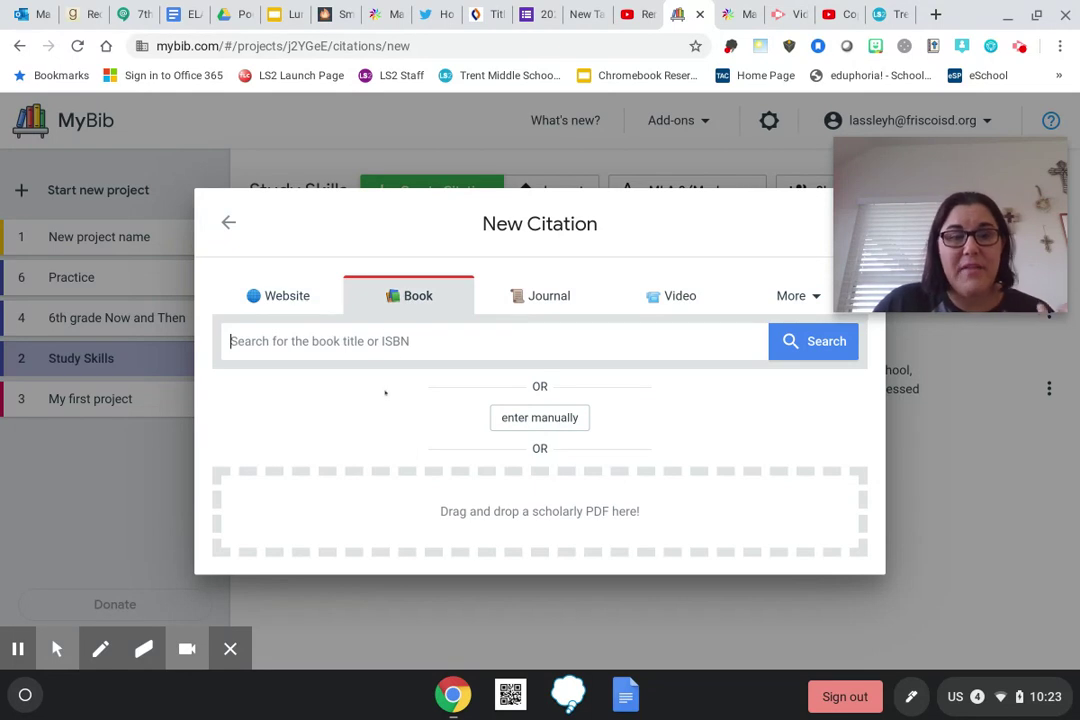
pyautogui.click(400, 340)
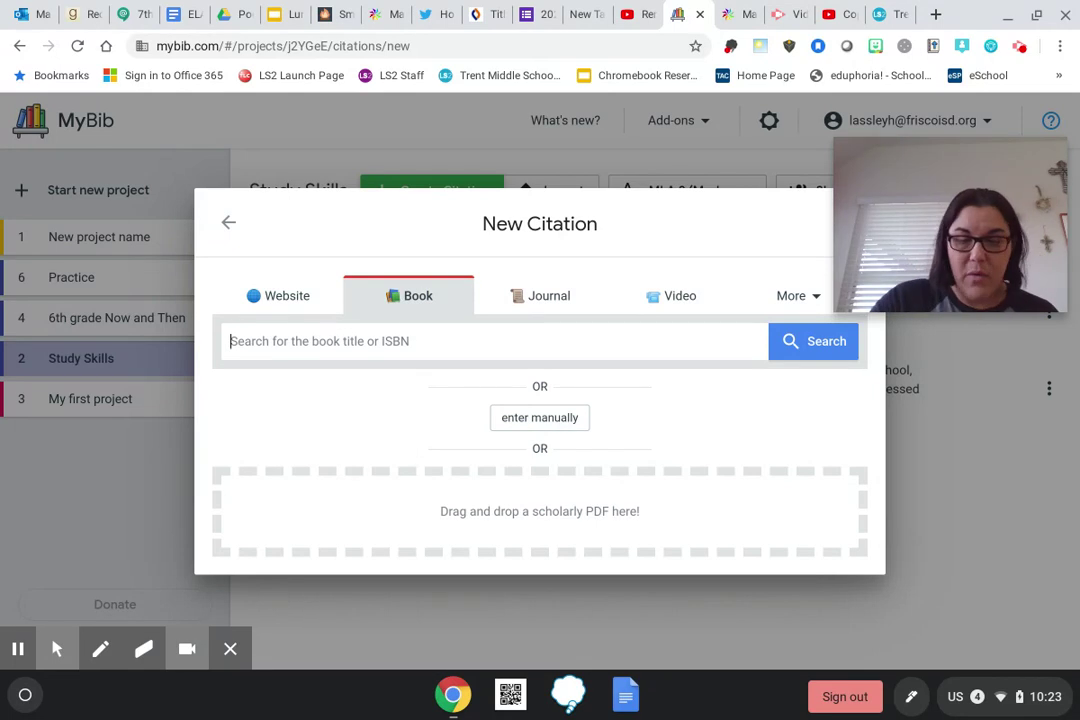
pyautogui.write('978039')
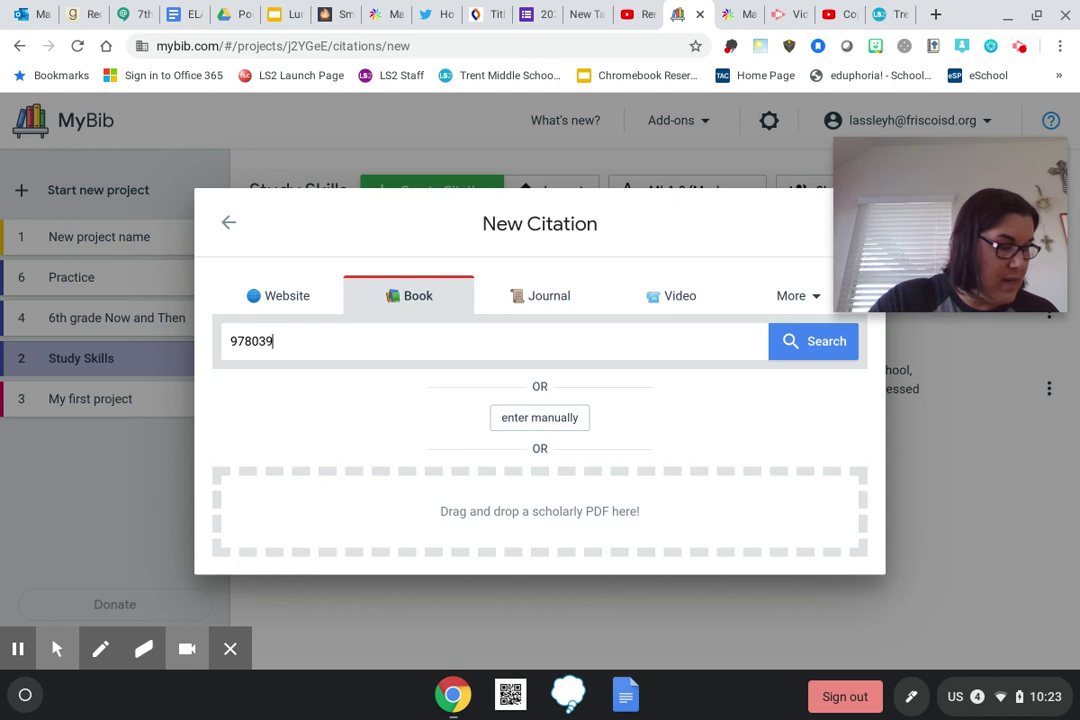
pyautogui.write('91603')
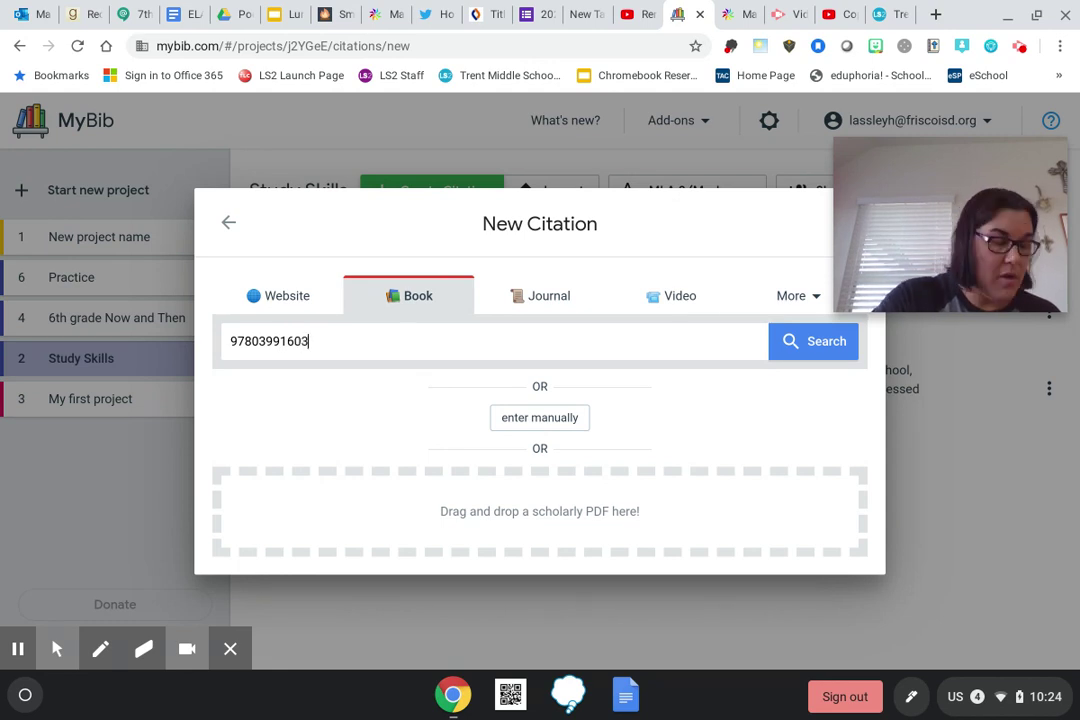
pyautogui.write('18')
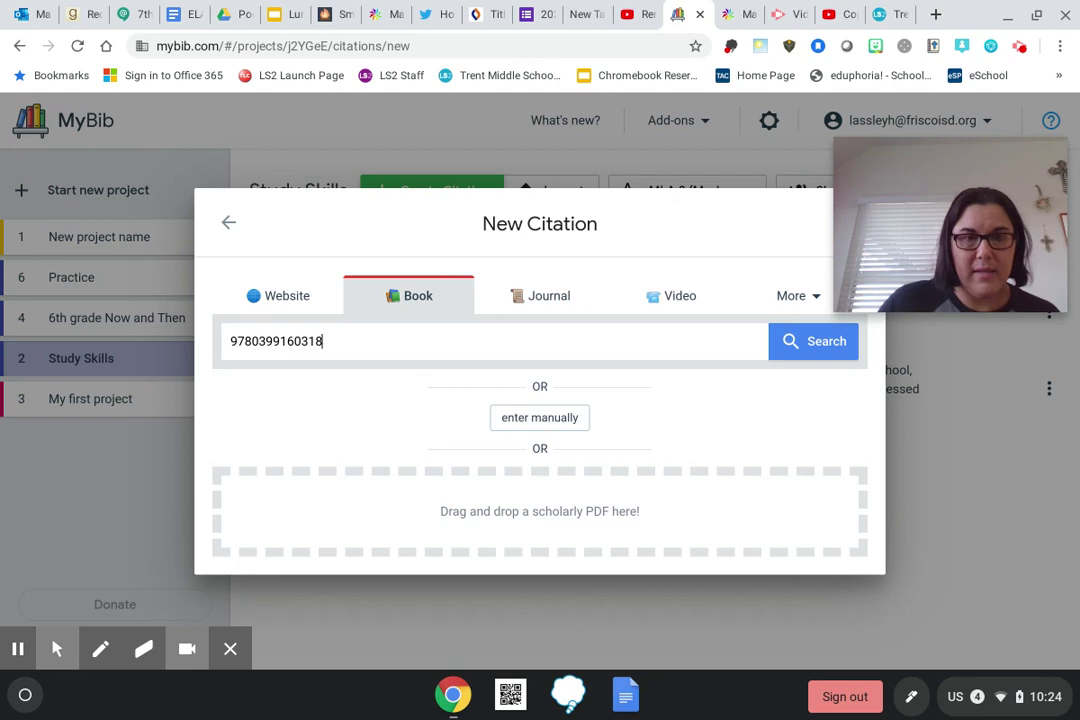
pyautogui.click(836, 341)
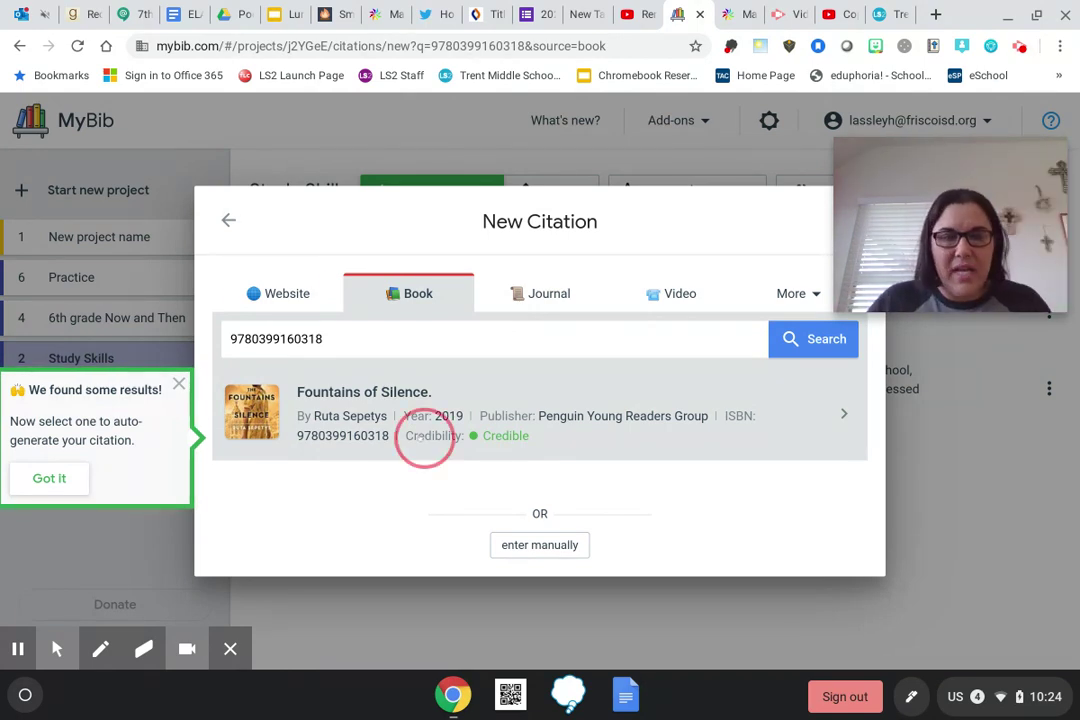
# - Pick the Fountains of Silence result, review its New Book details, and save it to Study Skills
pyautogui.click(420, 437)
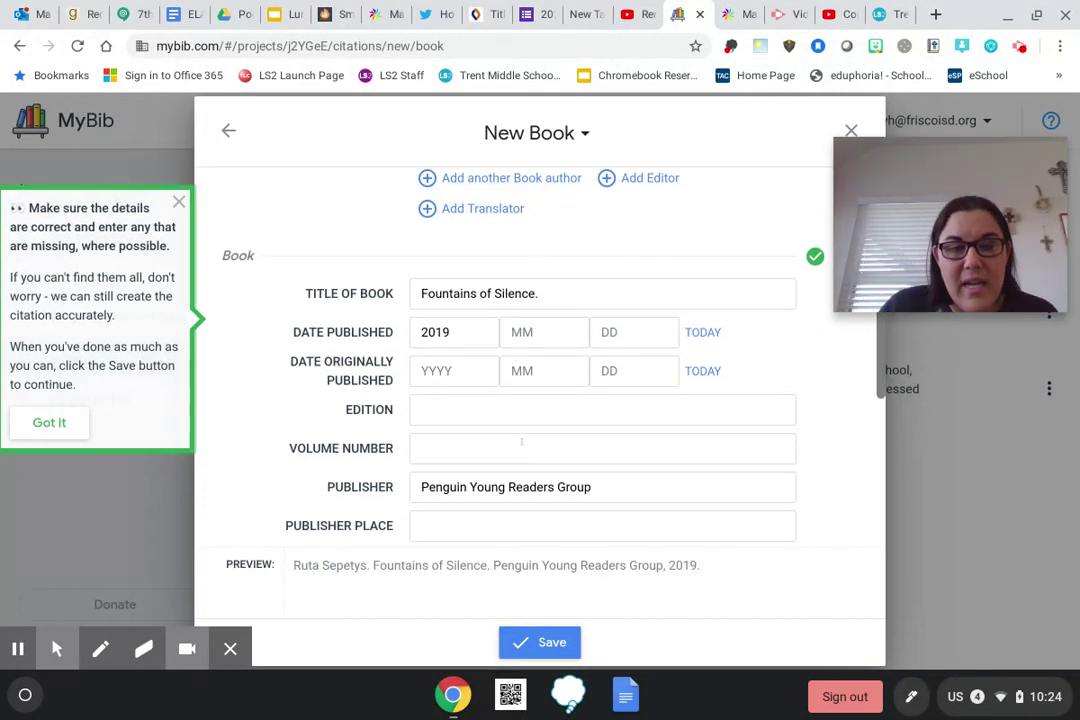
pyautogui.scroll(-1, 517, 456)
pyautogui.scroll(-1, 517, 456)
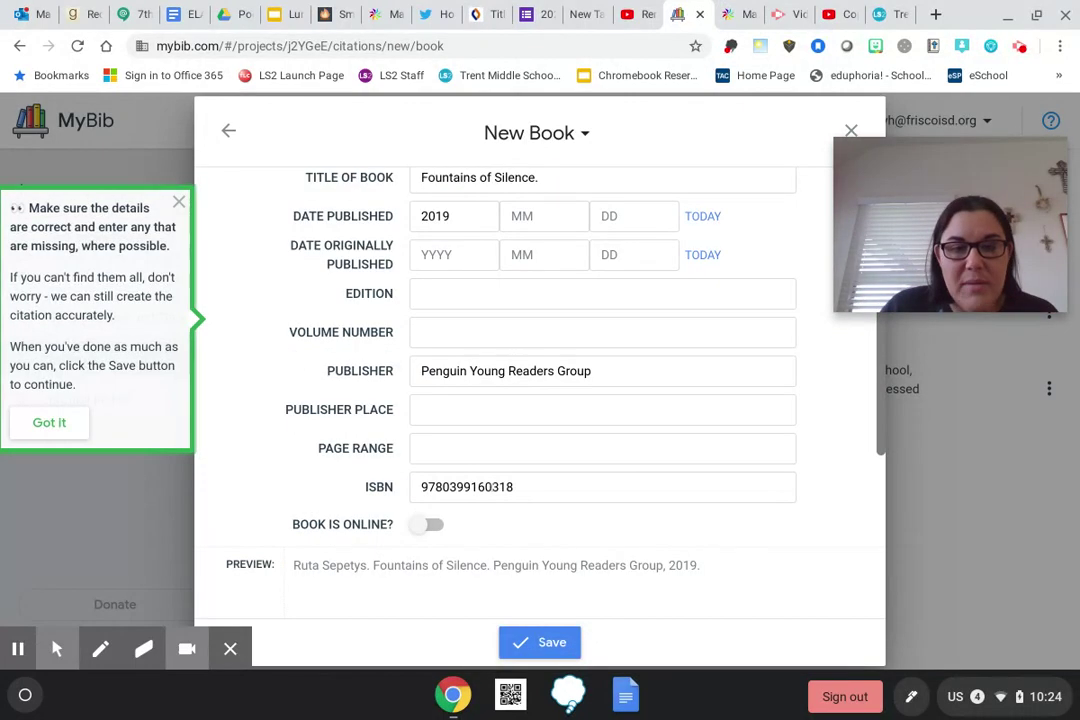
pyautogui.scroll(-1, 492, 487)
pyautogui.scroll(-1, 492, 487)
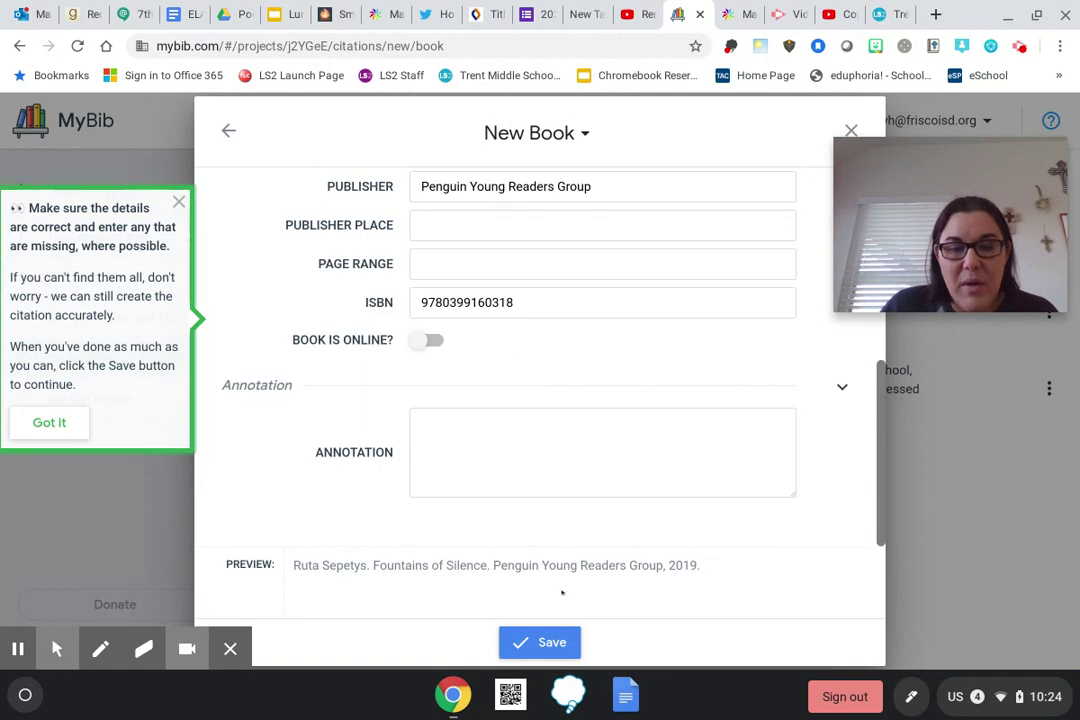
pyautogui.click(565, 642)
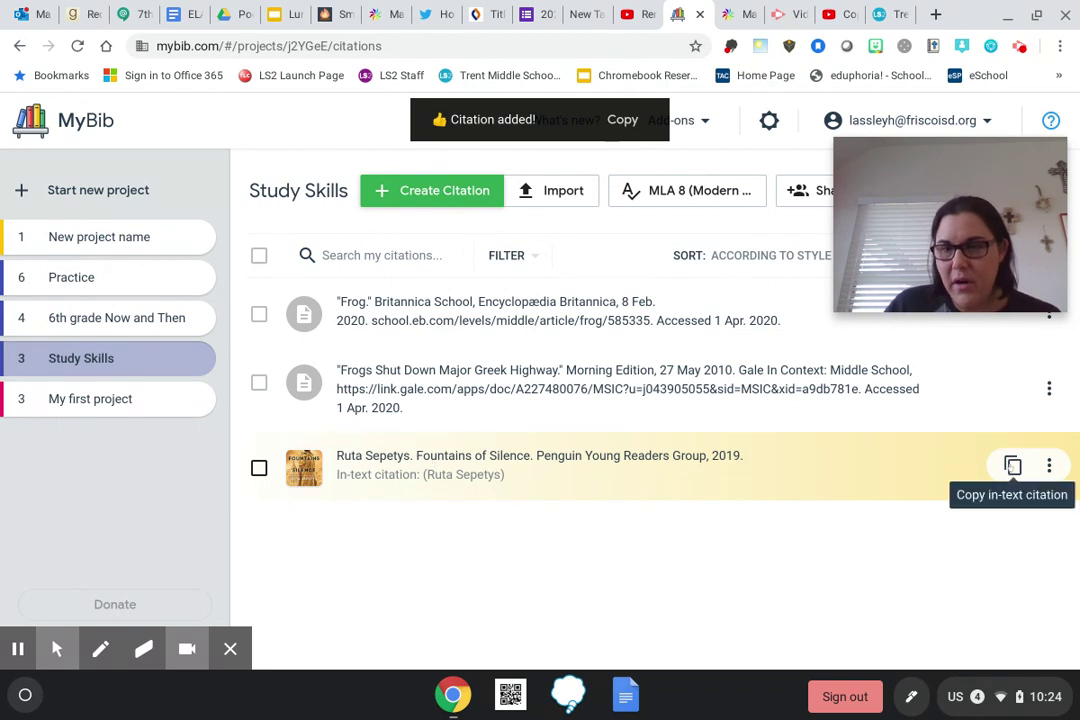
# - Edit the Fountains of Silence citation's Book Author to read "Sepetys, Ruta" and update it
pyautogui.click(1047, 465)
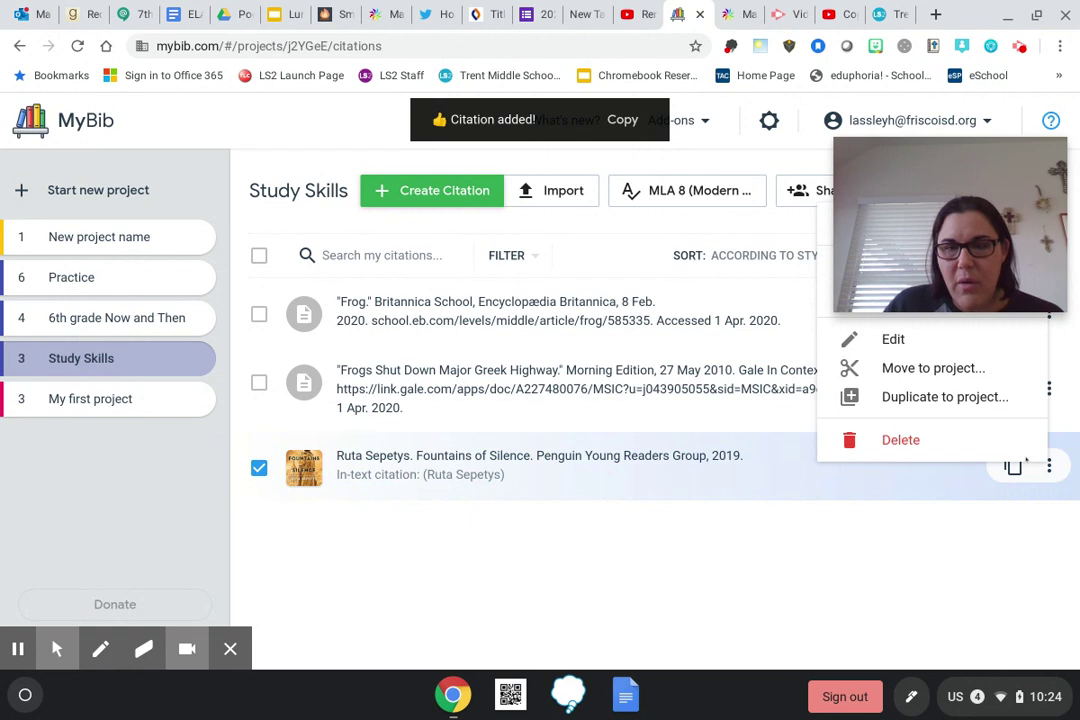
pyautogui.click(895, 339)
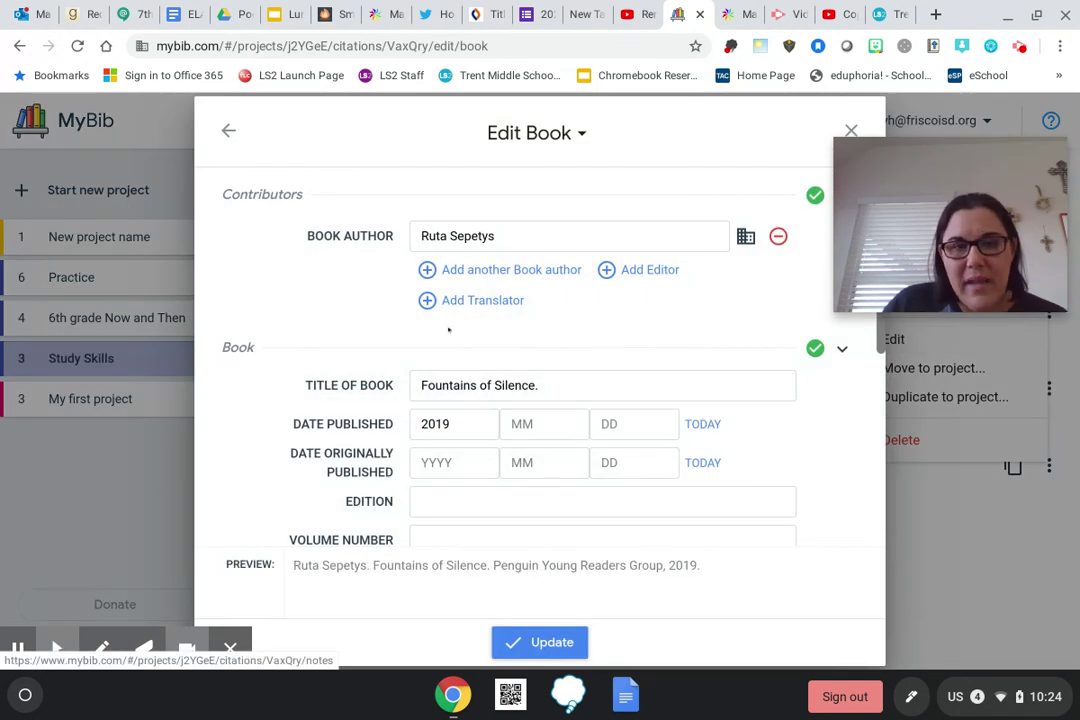
pyautogui.click(575, 232)
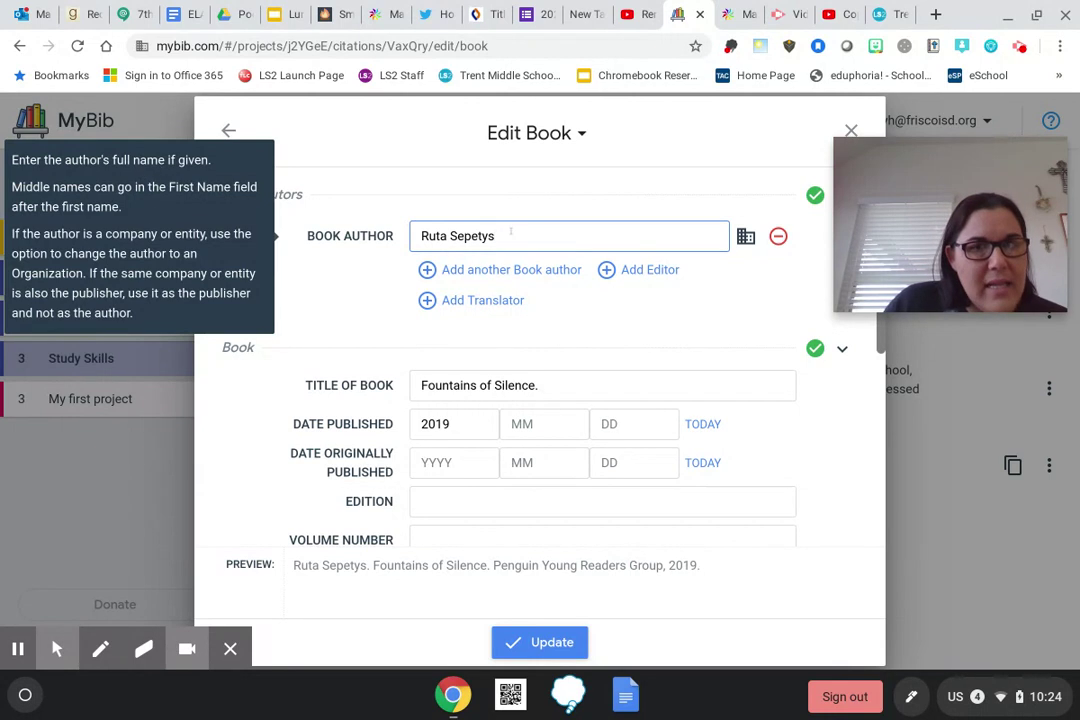
pyautogui.moveTo(496, 236); pyautogui.dragTo(382, 240)
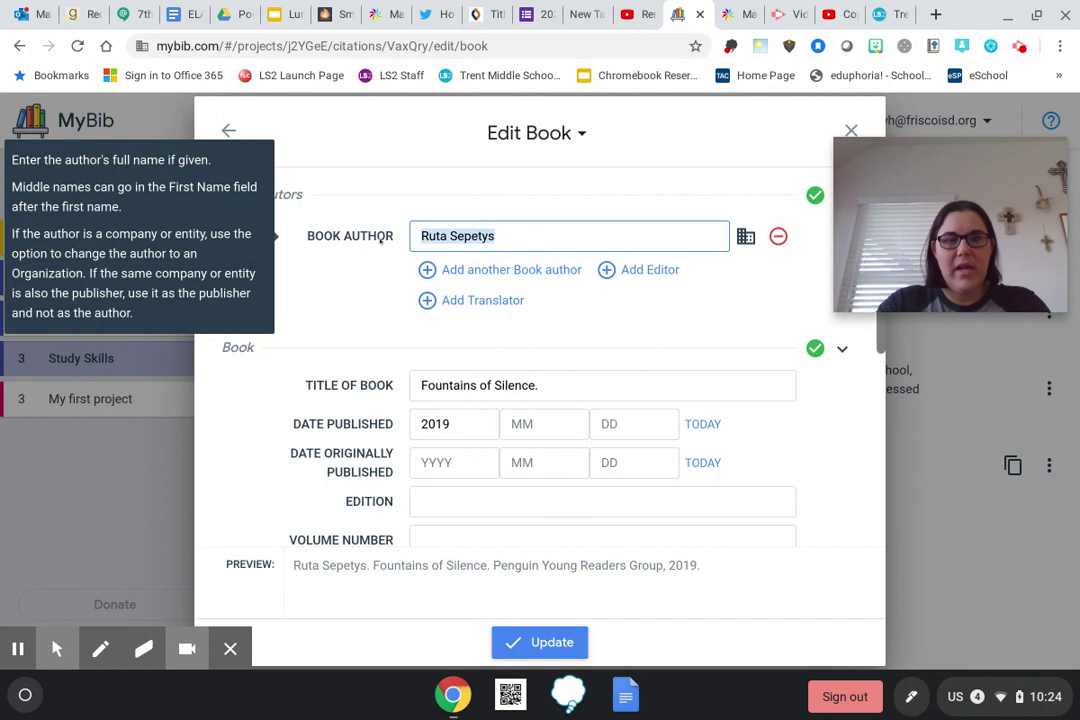
pyautogui.click(463, 234)
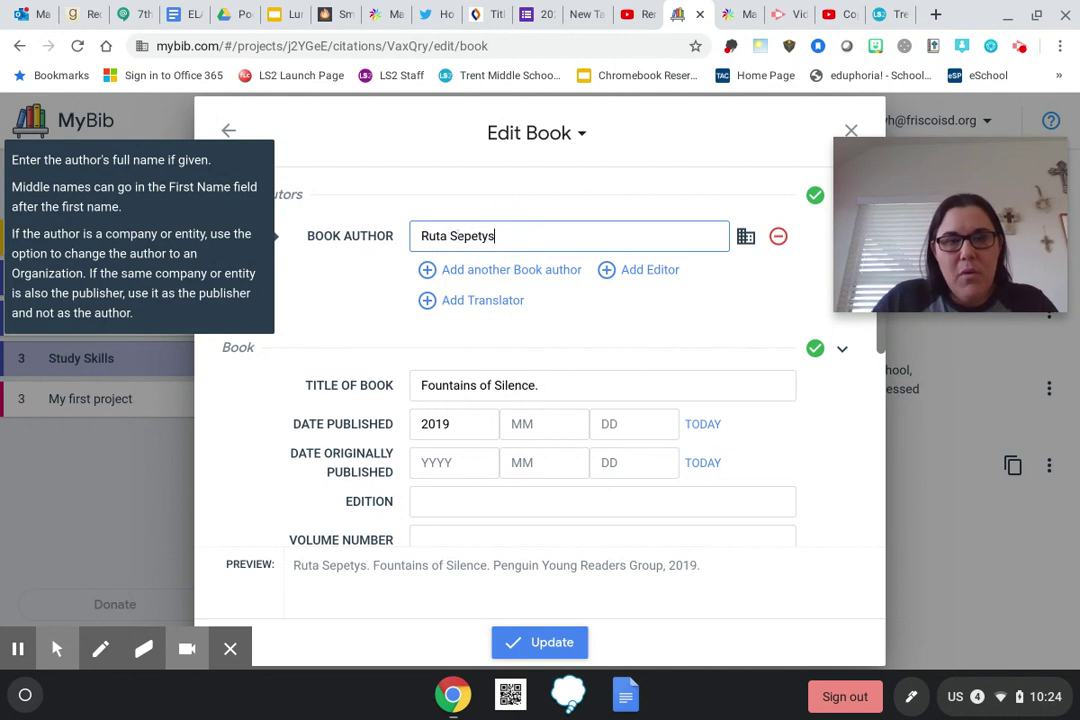
pyautogui.doubleClick(478, 236)
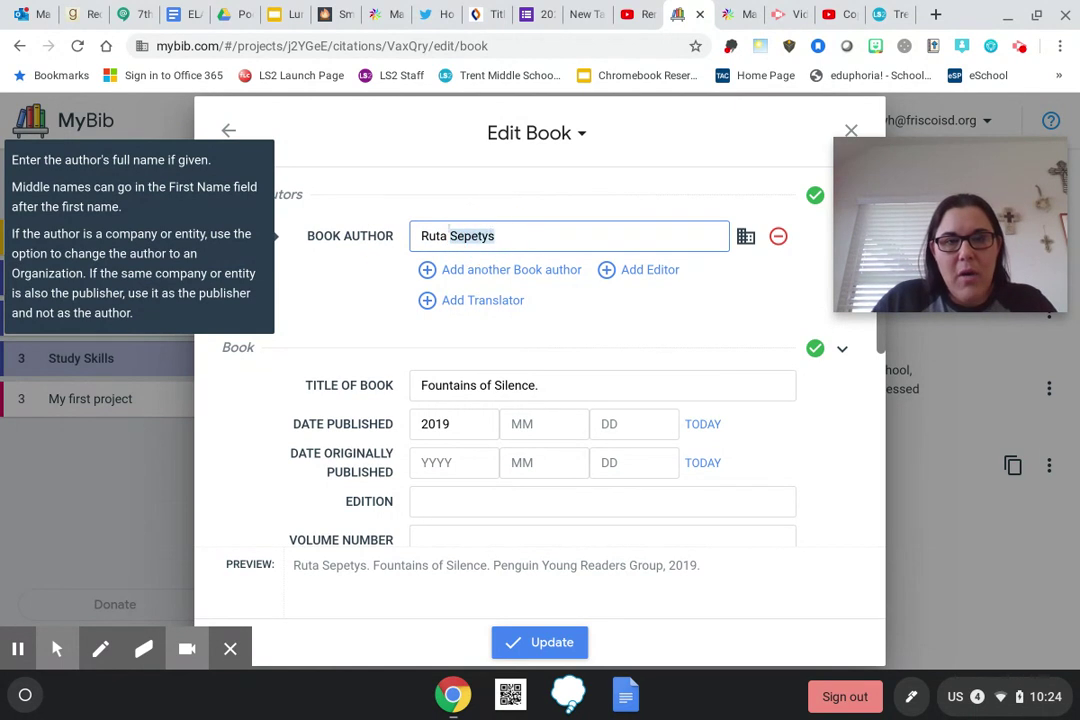
pyautogui.moveTo(492, 236); pyautogui.dragTo(449, 236)
pyautogui.click(511, 242)
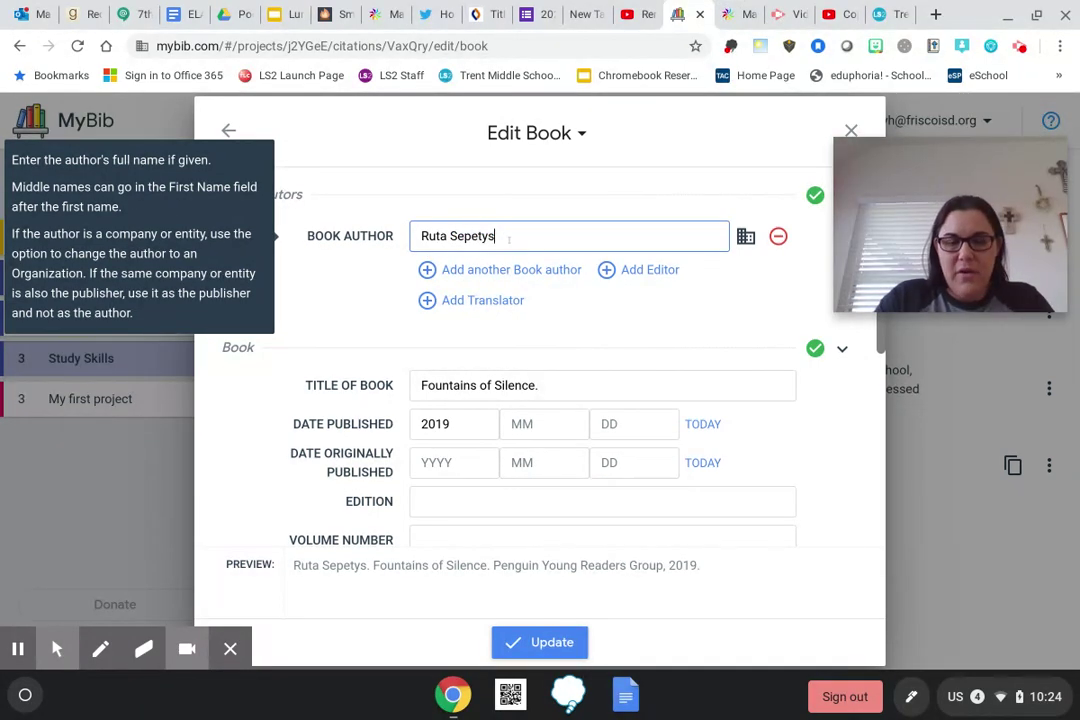
pyautogui.write(', Ruta')
pyautogui.click(449, 236)
pyautogui.press('BackSpace')
pyautogui.press('BackSpace')
pyautogui.press('BackSpace')
pyautogui.press('BackSpace')
pyautogui.press('BackSpace')
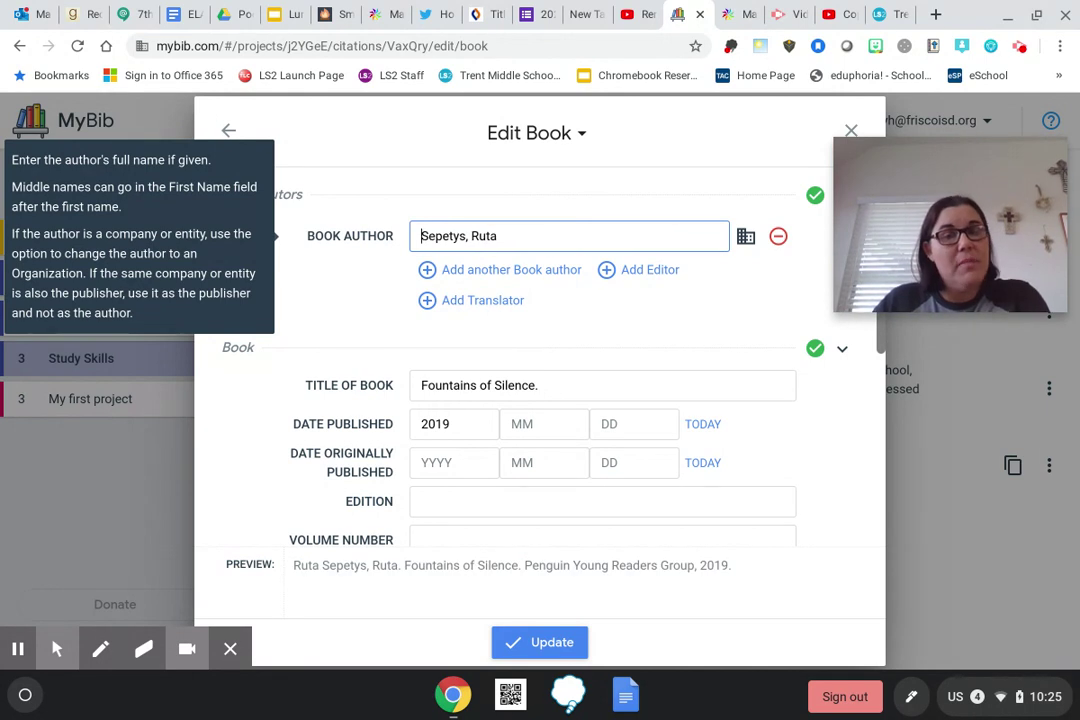
pyautogui.click(550, 640)
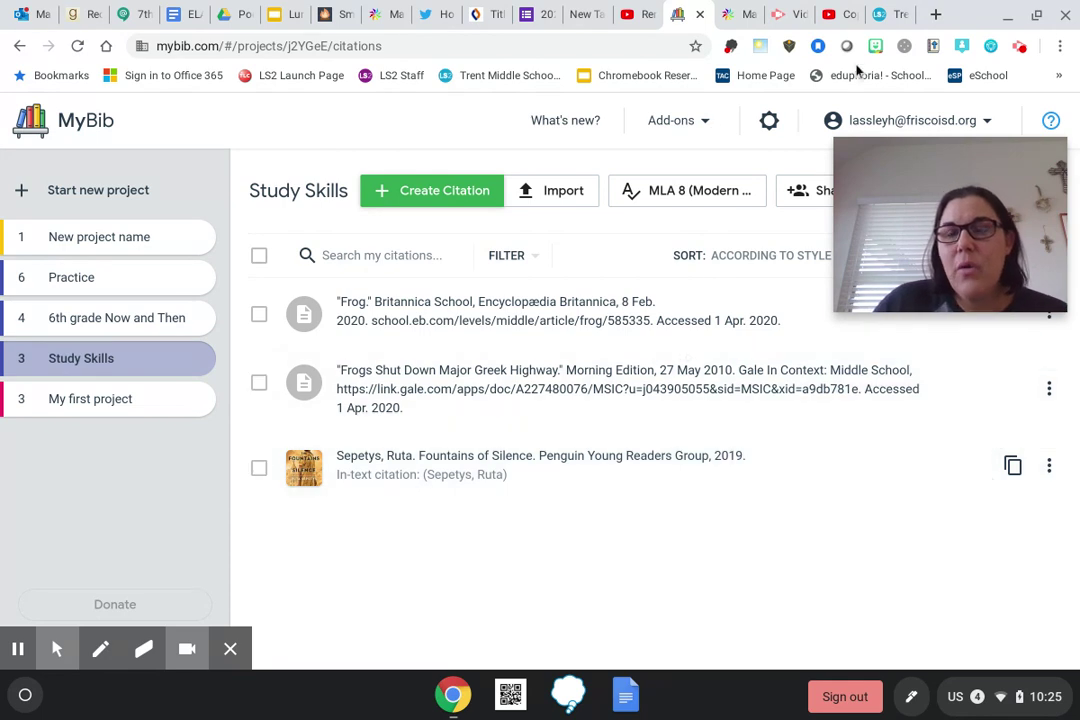
pyautogui.click(890, 16)
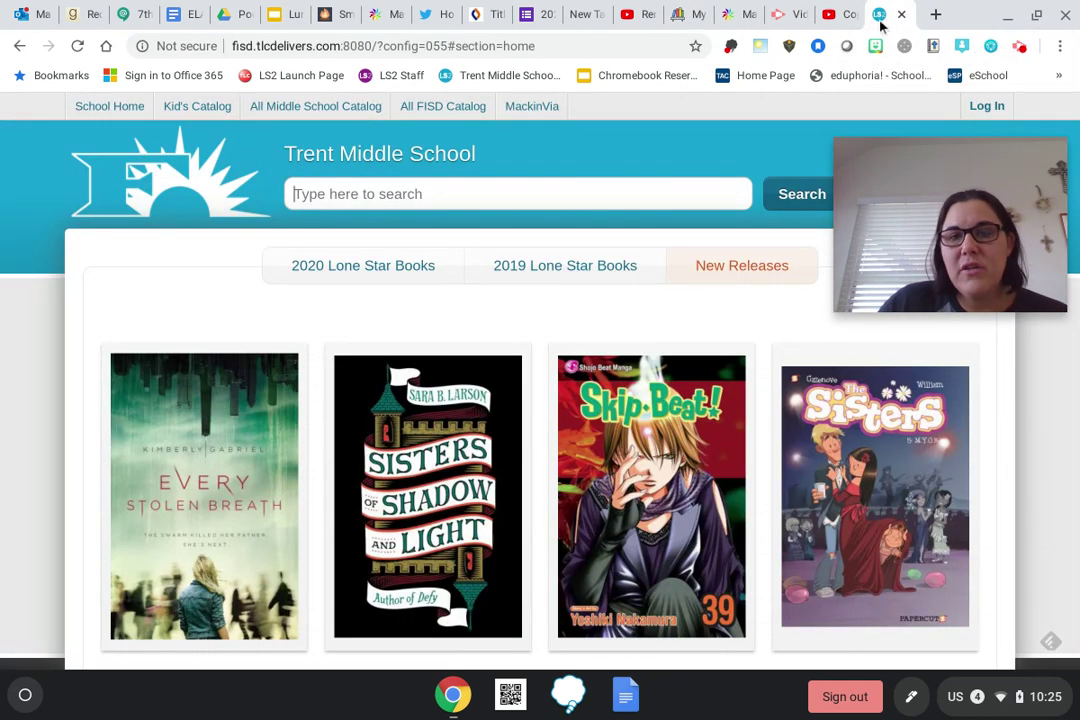
pyautogui.click(383, 46)
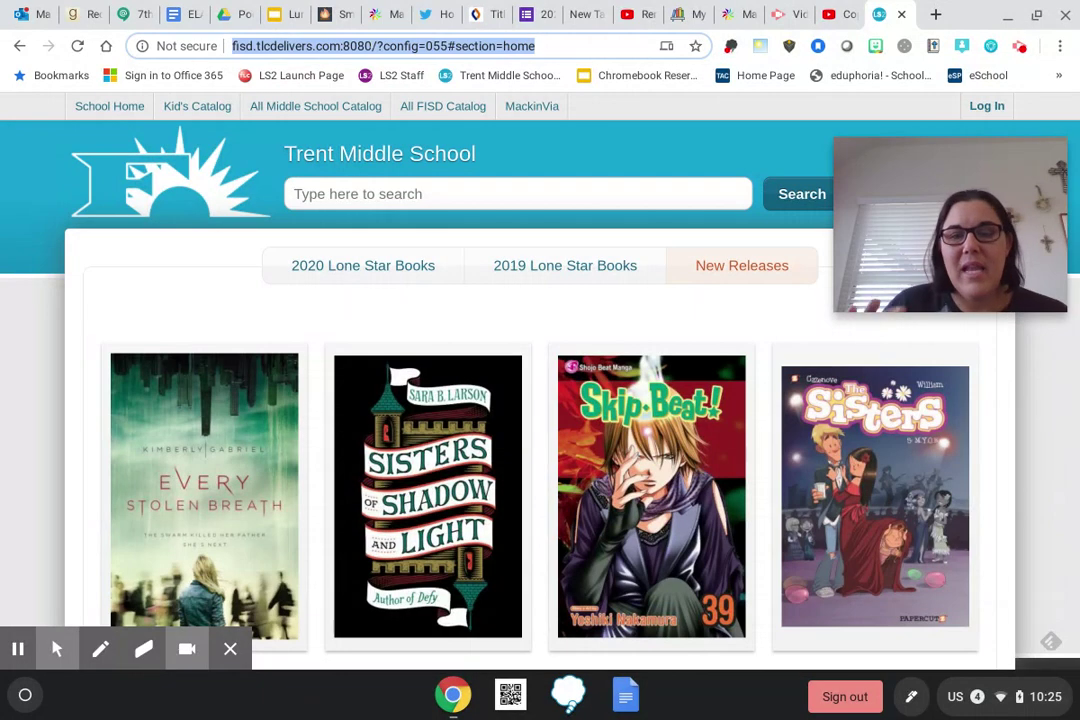
pyautogui.write('bit.ly/trentchou')
pyautogui.press('BackSpace')
pyautogui.press('BackSpace')
pyautogui.write('eckout')
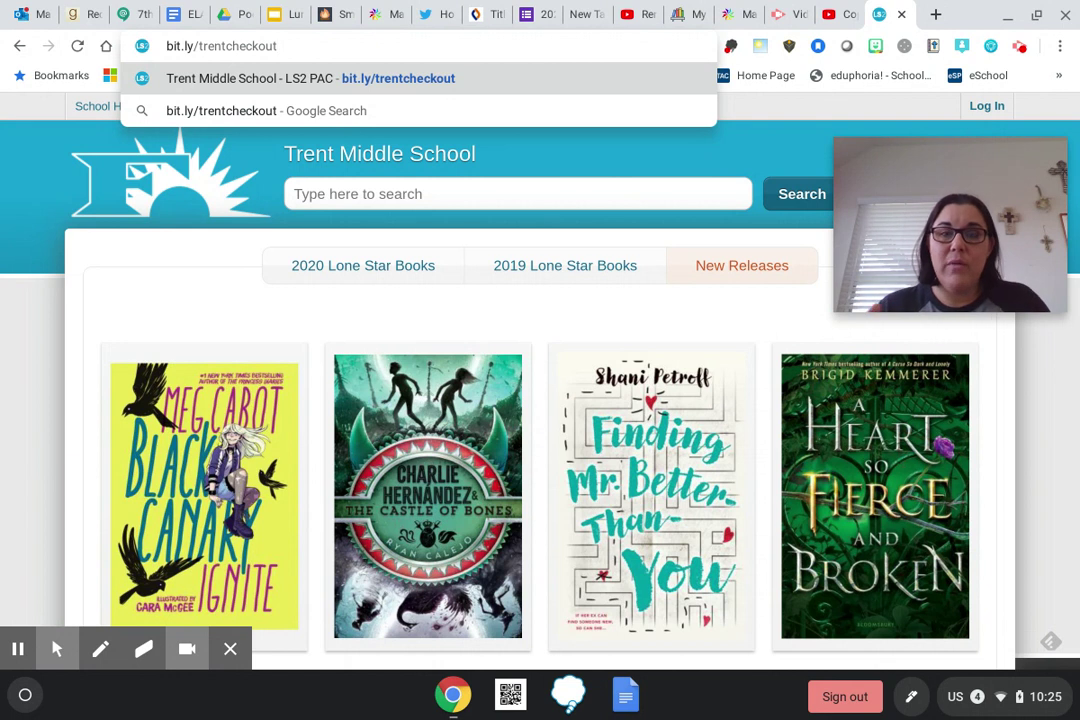
pyautogui.press('Return')
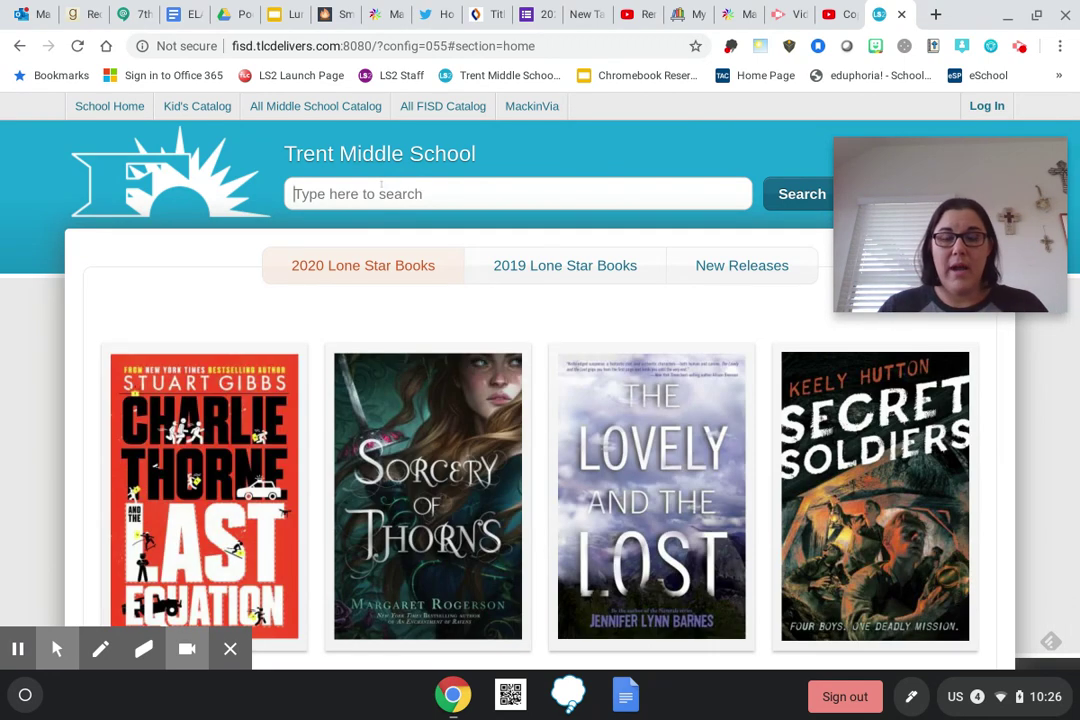
# - Search the catalog for 'frogs' and open the Frogs (2014) book record
pyautogui.write('frogs')
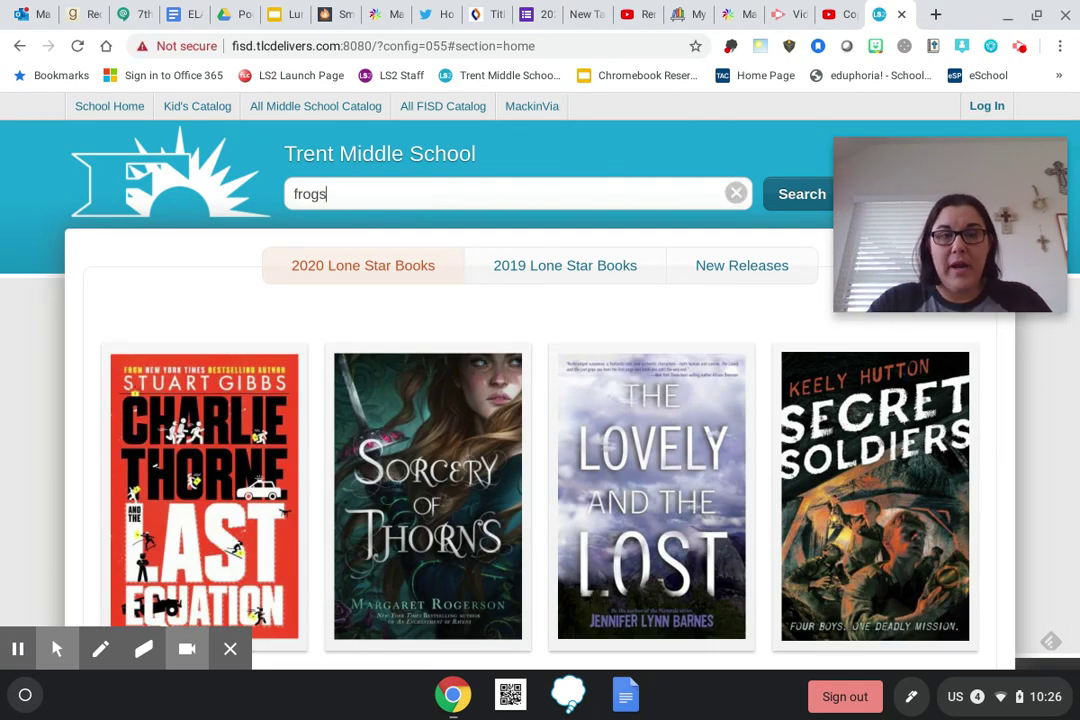
pyautogui.press('Return')
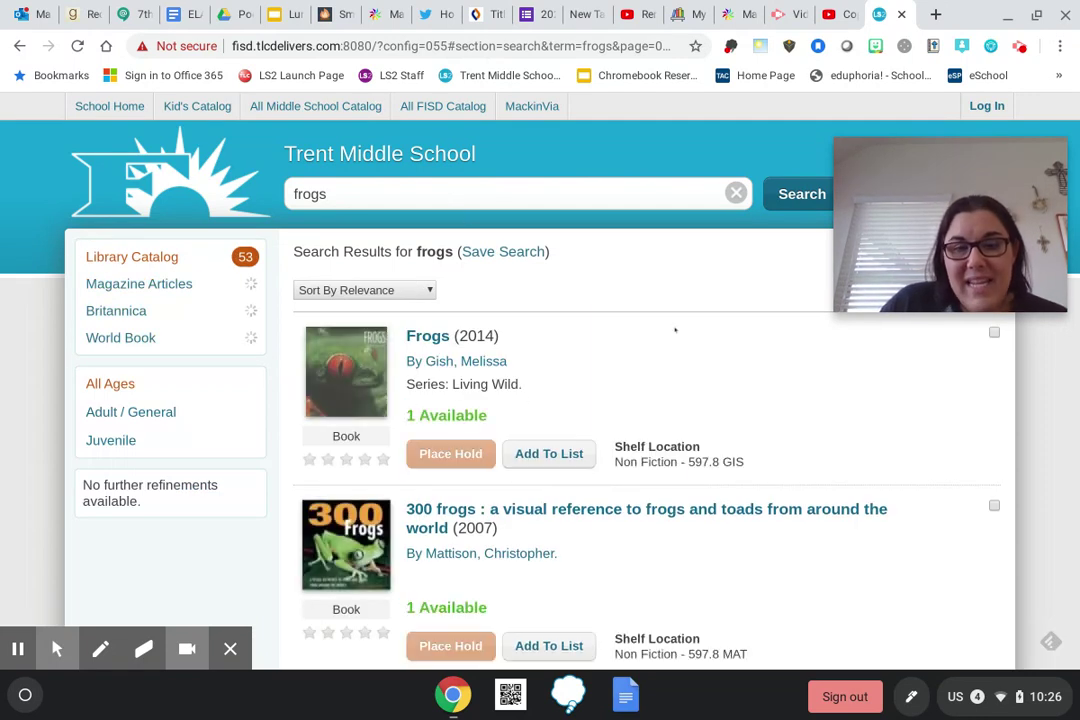
pyautogui.scroll(-6, 655, 358)
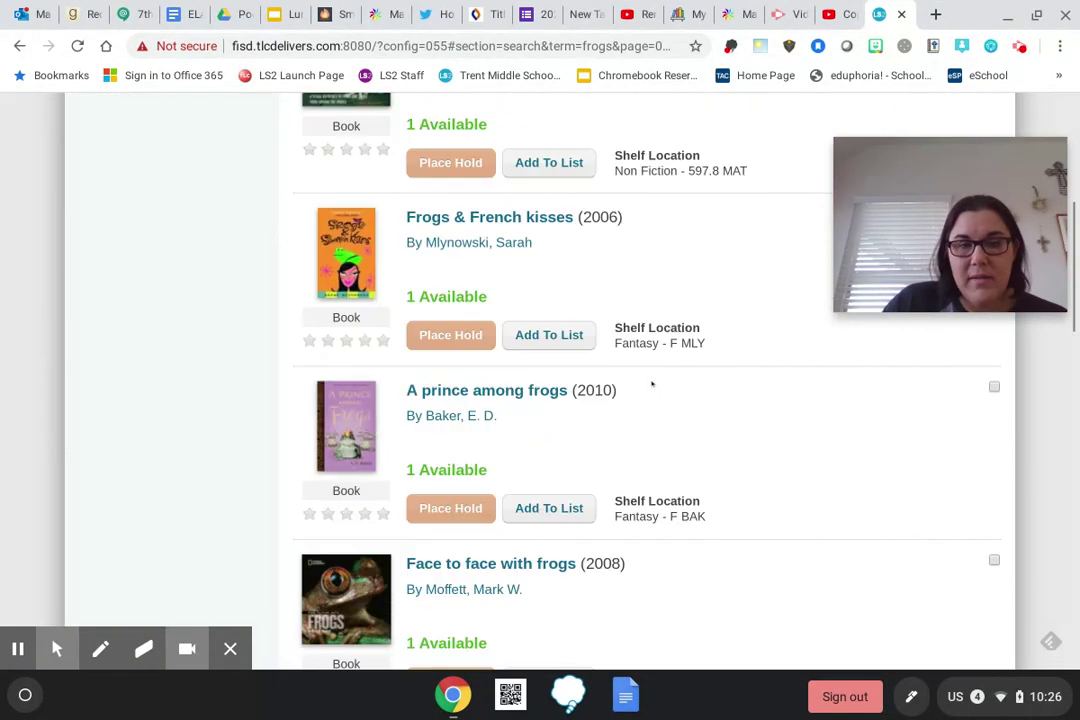
pyautogui.scroll(5, 655, 365)
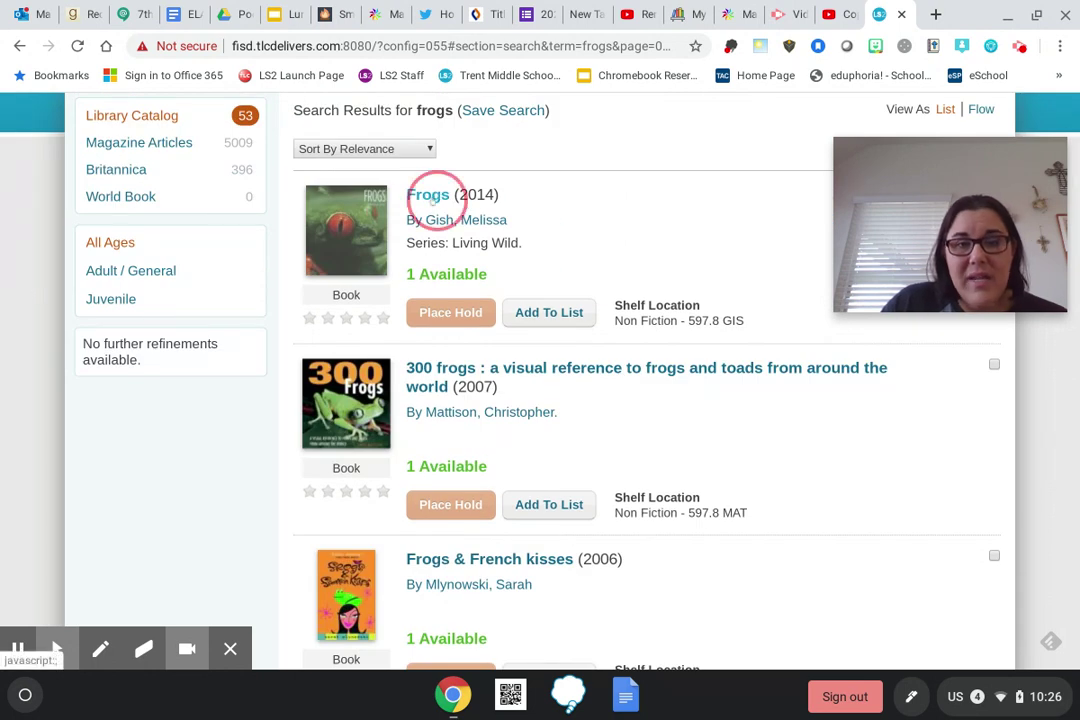
pyautogui.click(432, 200)
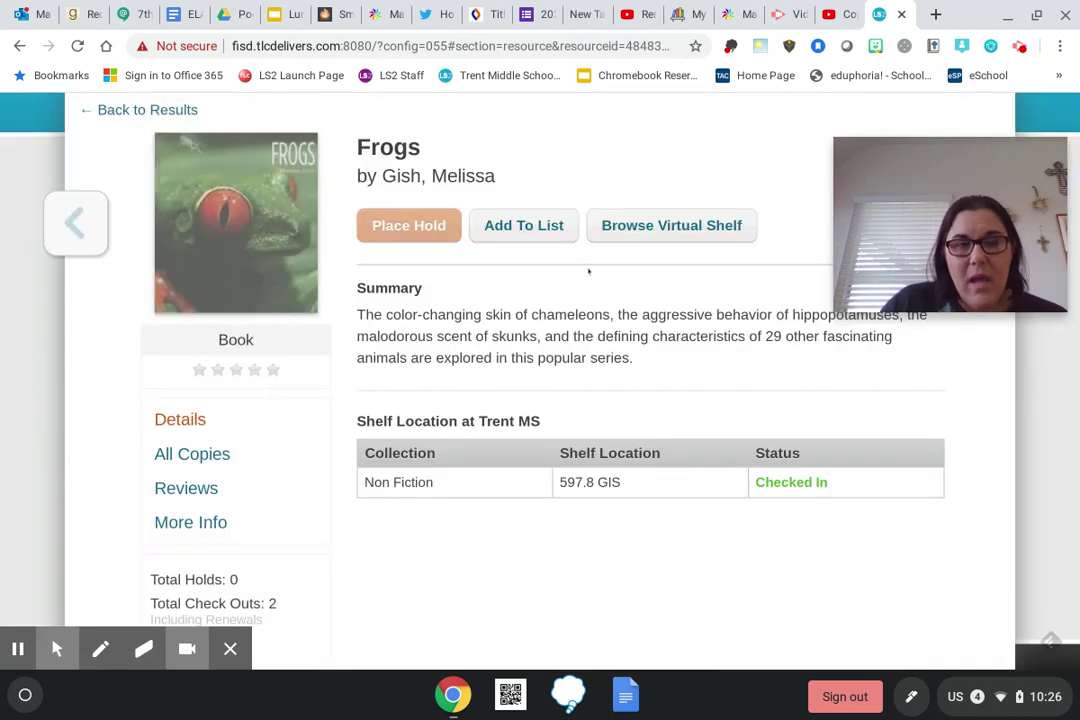
pyautogui.scroll(-3, 588, 270)
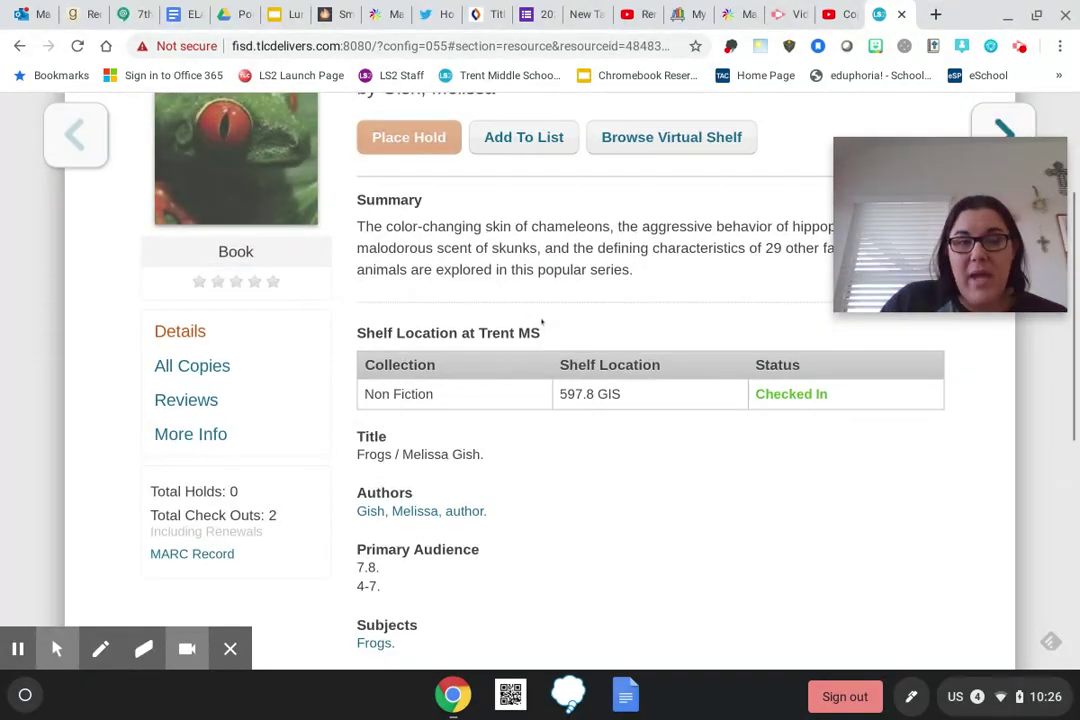
pyautogui.scroll(1, 541, 325)
pyautogui.scroll(-8, 621, 304)
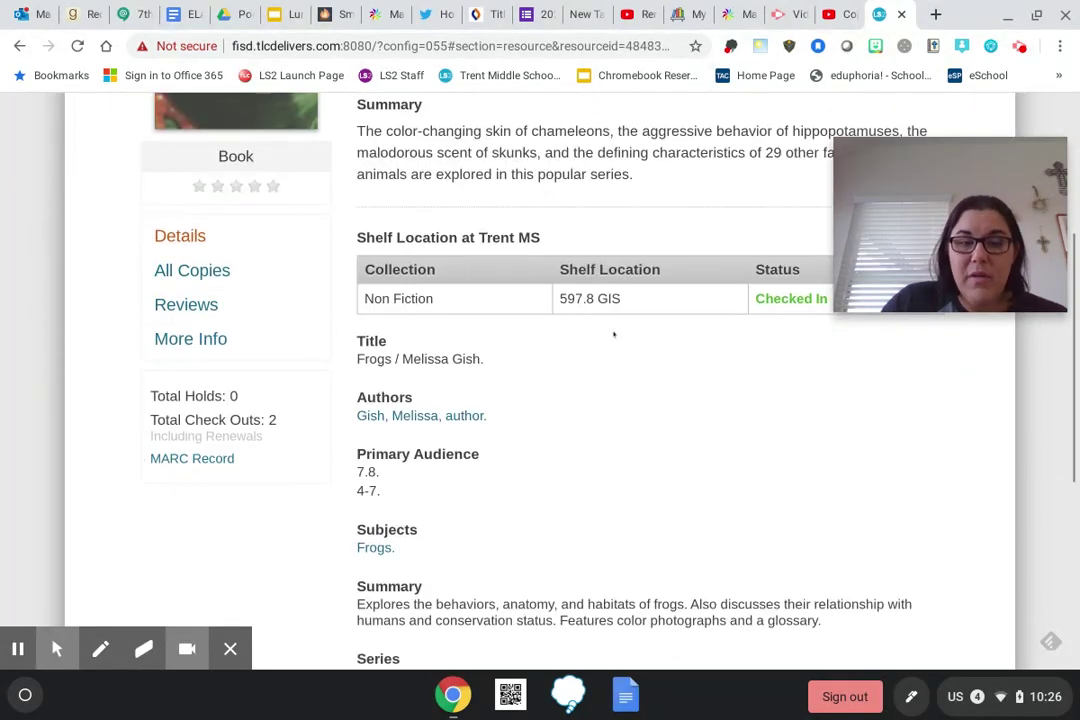
pyautogui.scroll(-1, 601, 342)
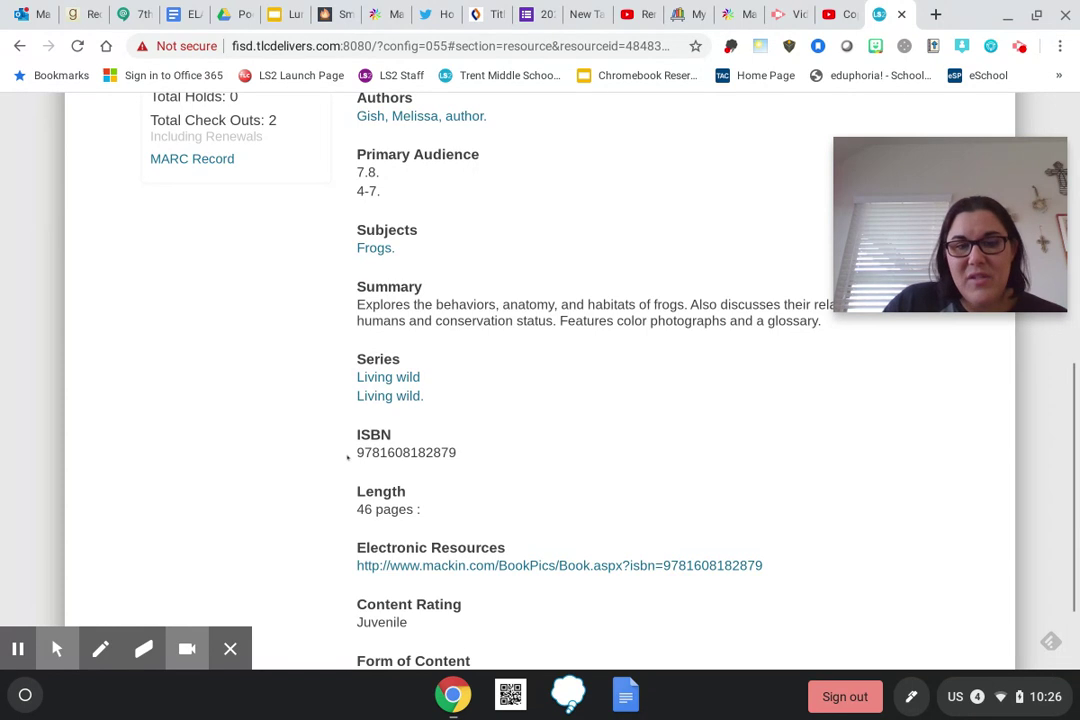
pyautogui.moveTo(347, 457); pyautogui.dragTo(458, 456)
pyautogui.hotkey('ctrl', 'c')
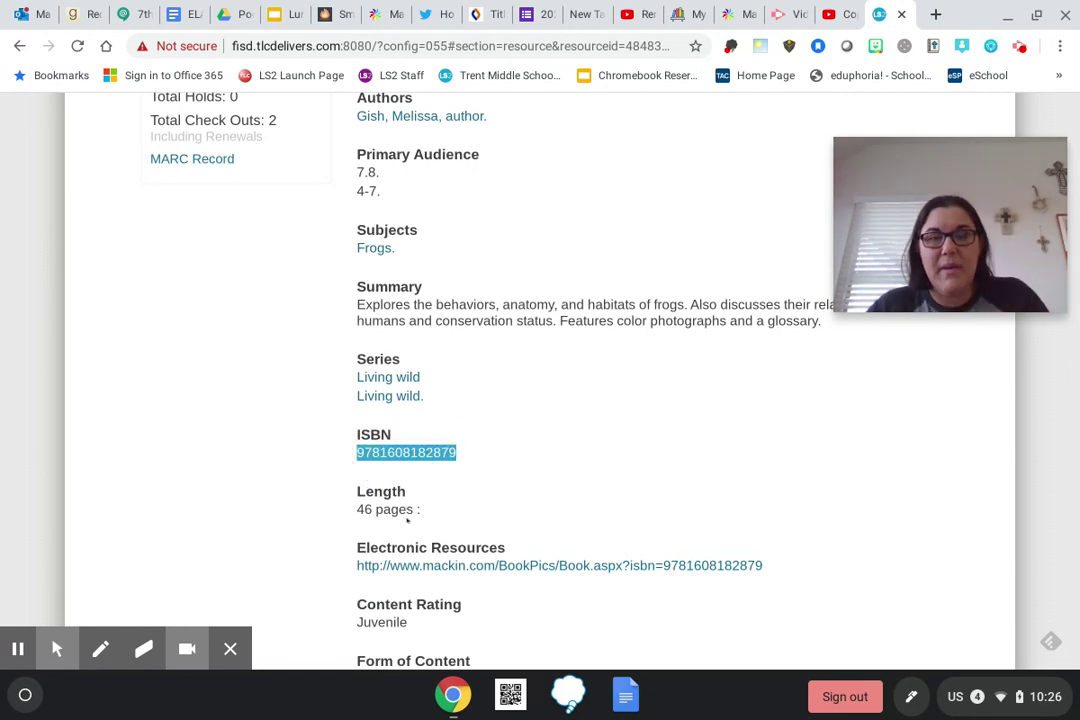
pyautogui.click(677, 16)
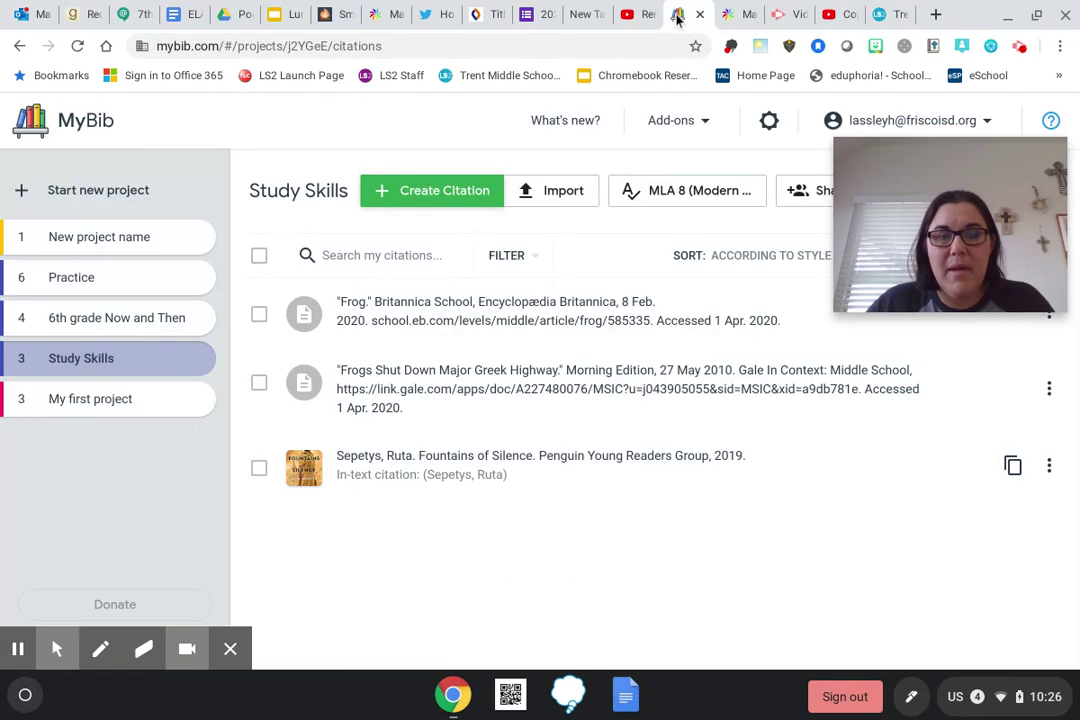
pyautogui.click(404, 196)
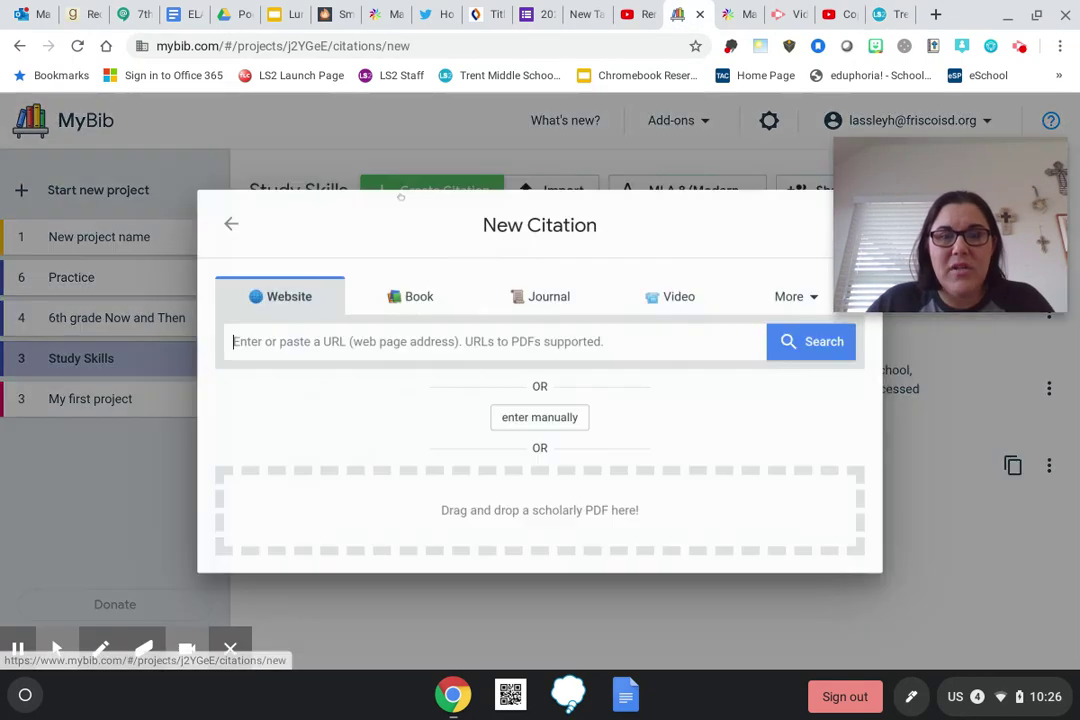
pyautogui.click(406, 292)
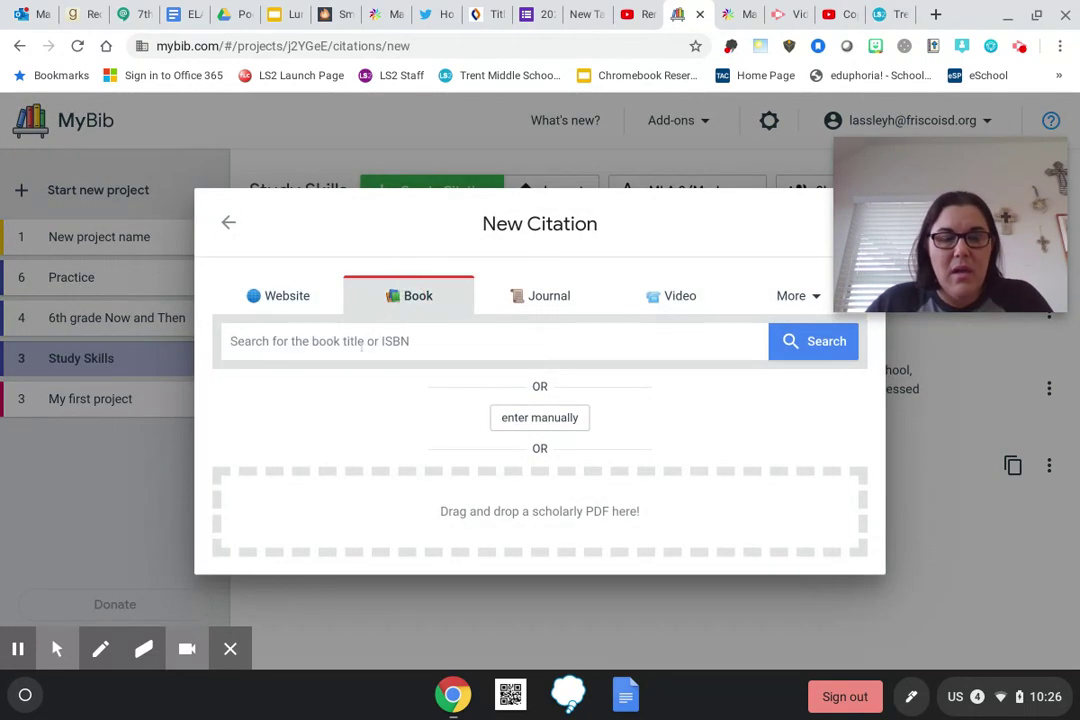
pyautogui.click(372, 344)
pyautogui.hotkey('ctrl', 'v')
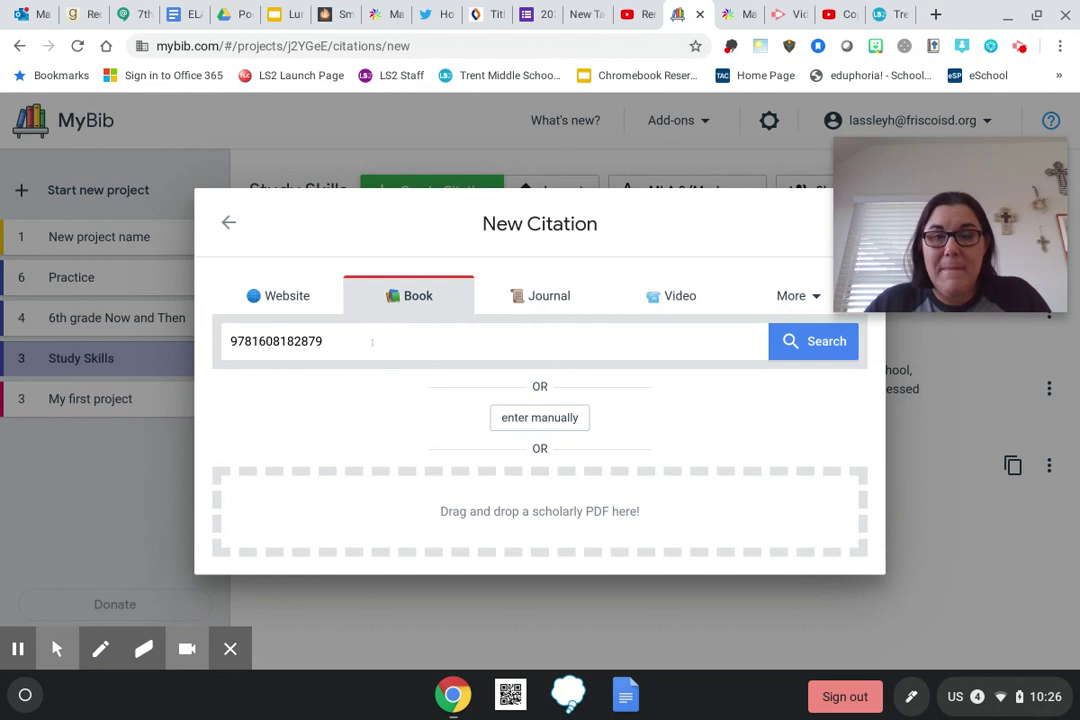
pyautogui.click(834, 338)
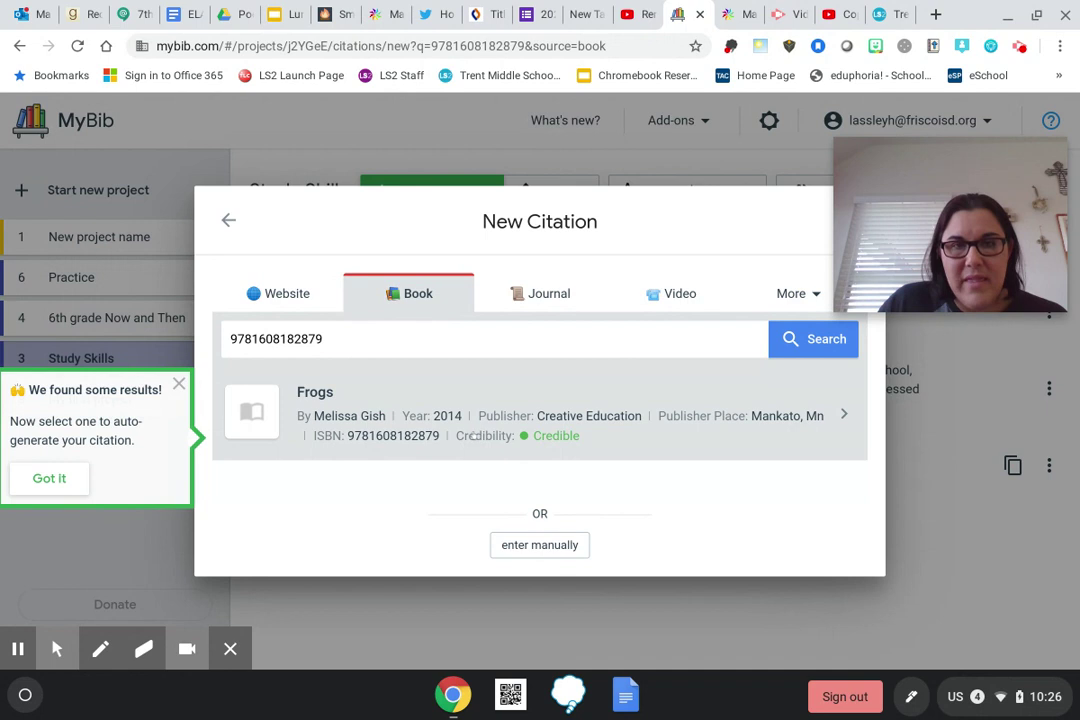
pyautogui.click(878, 14)
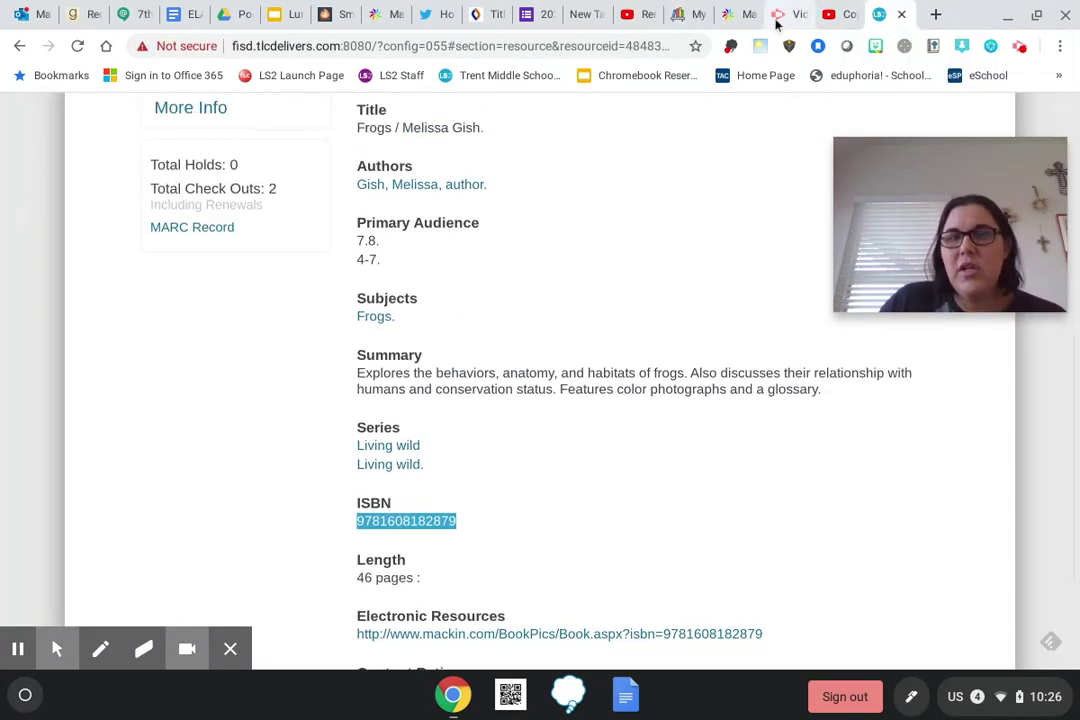
pyautogui.click(679, 14)
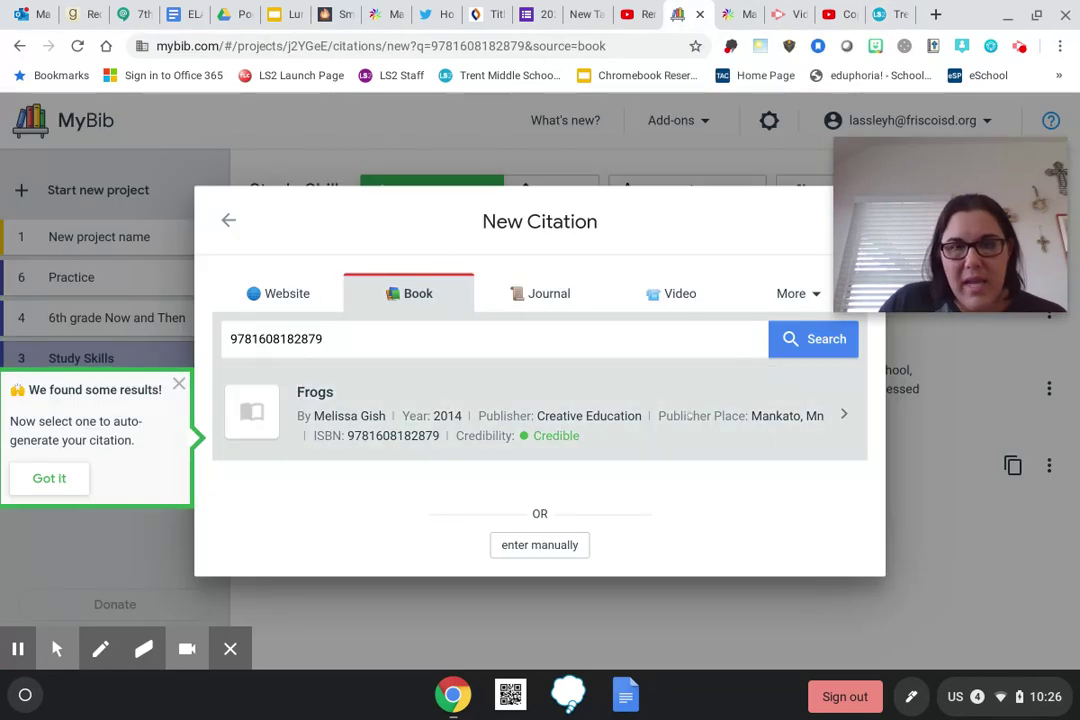
# - Pick the Frogs result by Melissa Gish (Creative Education, 2014) and save the citation
pyautogui.click(568, 421)
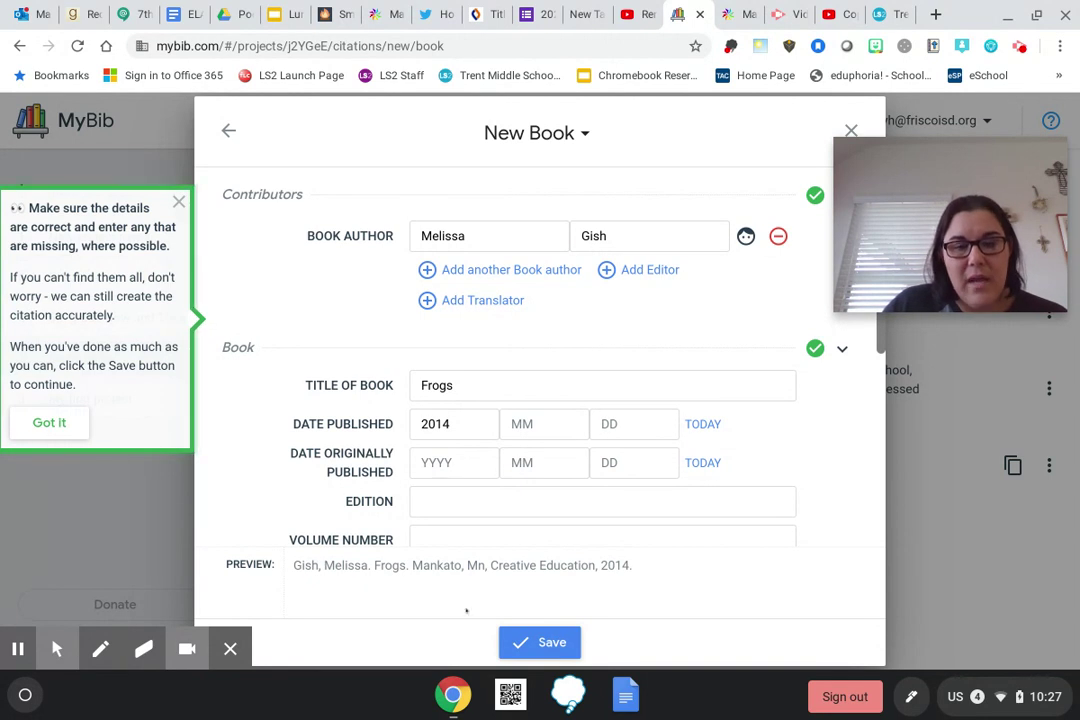
pyautogui.click(540, 642)
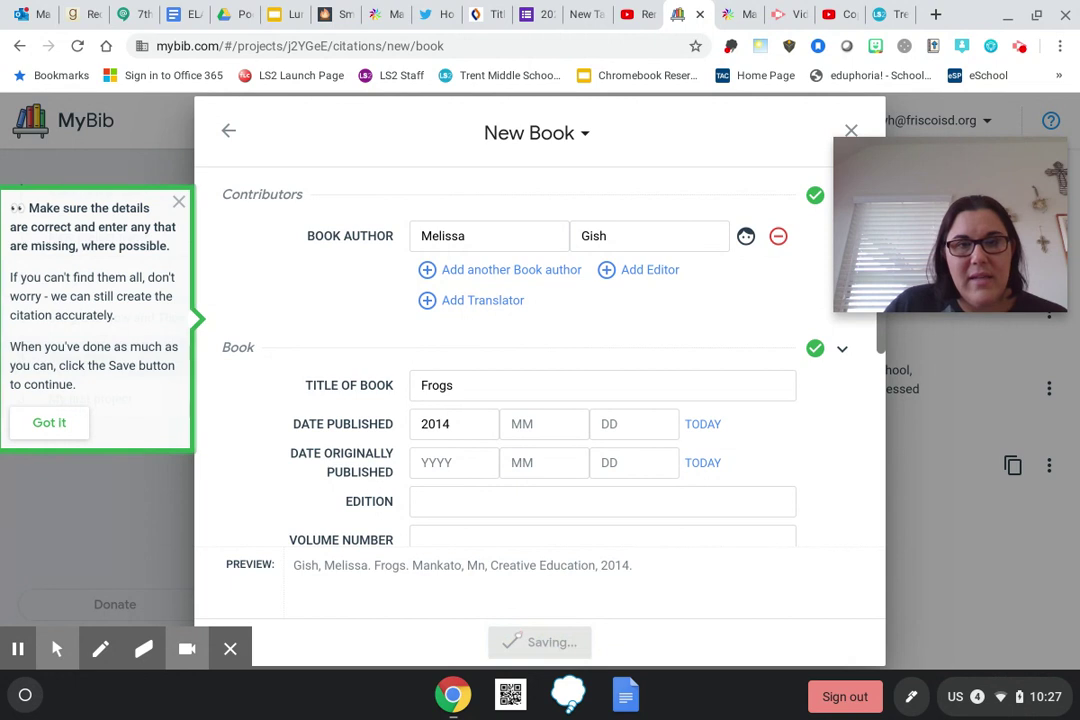